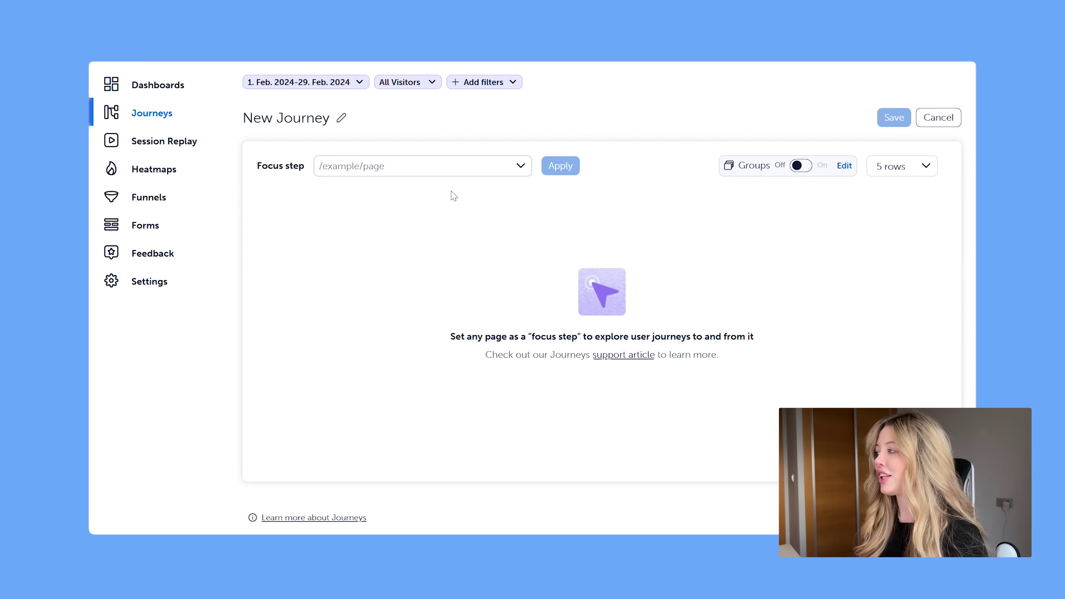
Set /customers/how-rains-improved-ecommerce as the focus step and generate the journey map of 121 sessions
{"action": "left_click", "coordinate": [439, 158]}
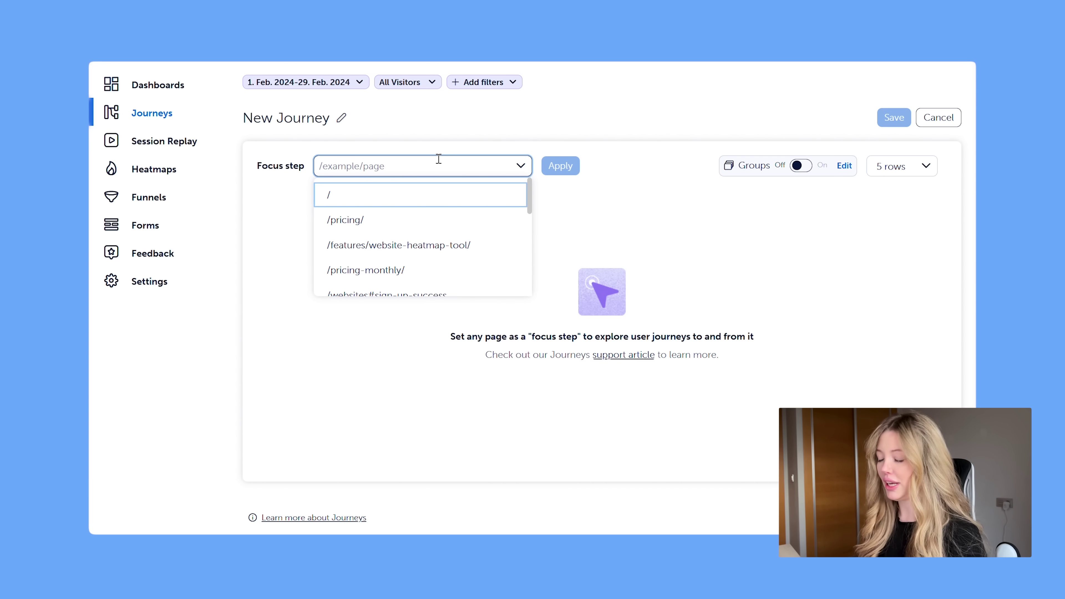
{"action": "key", "text": "ctrl+v"}
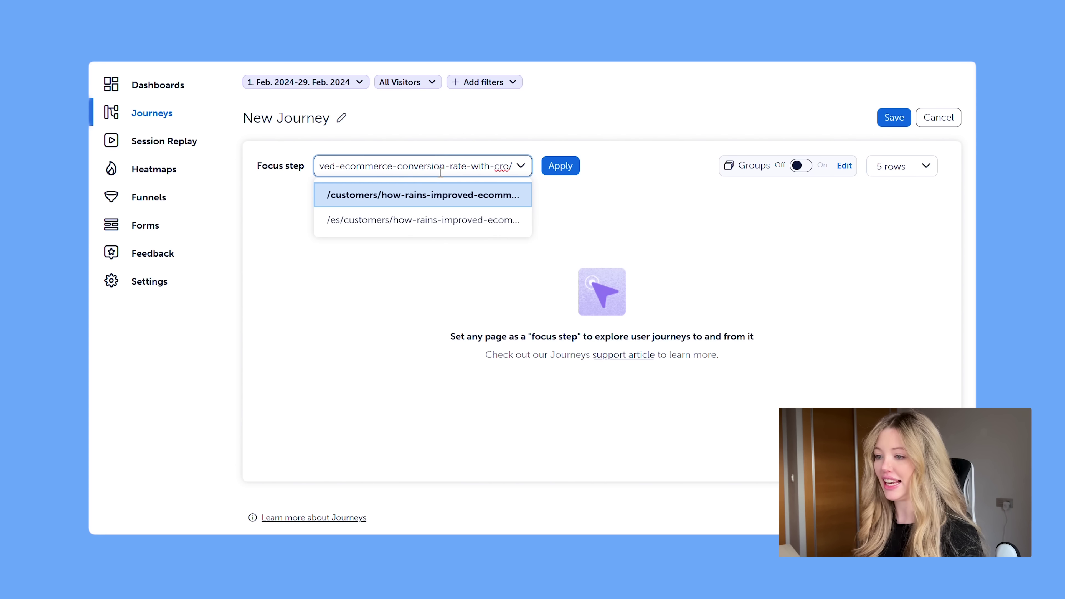
{"action": "left_click", "coordinate": [440, 192]}
{"action": "left_click", "coordinate": [571, 167]}
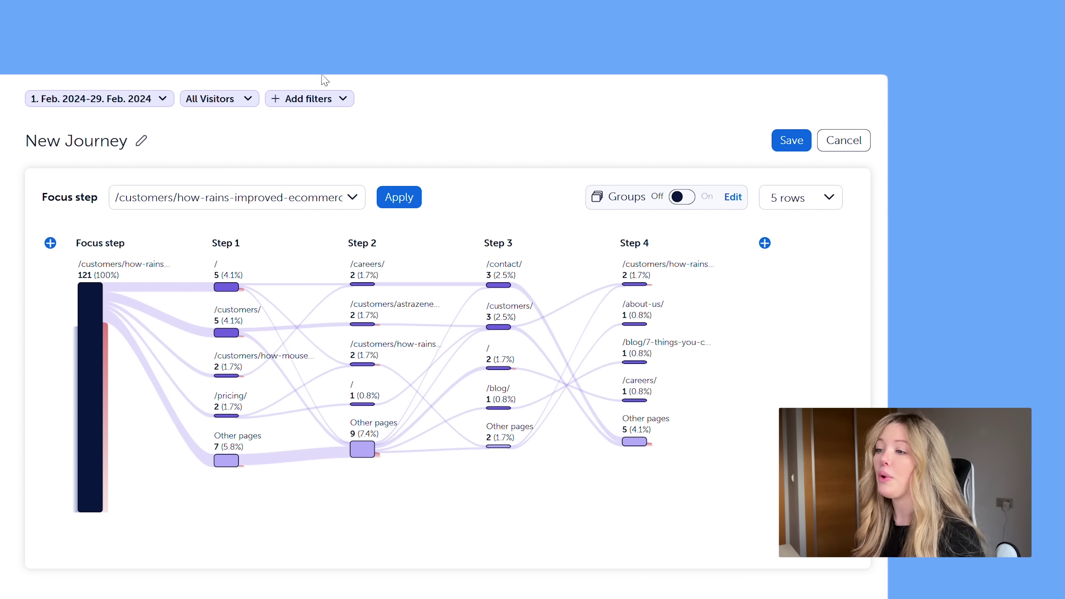
Add an Entry page filter for the Rains case-study page, narrowing the journey to 98 sessions
{"action": "left_click", "coordinate": [296, 100]}
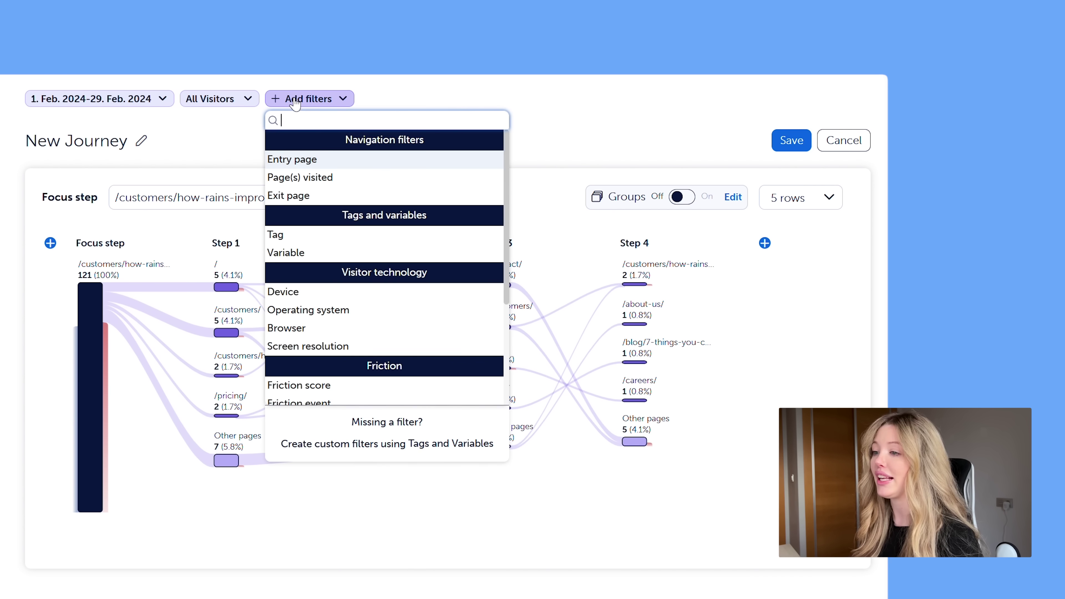
{"action": "left_click", "coordinate": [318, 168]}
{"action": "type", "text": "/customers/how-rains-improved-ecommerce-conversion-rate-with-cro"}
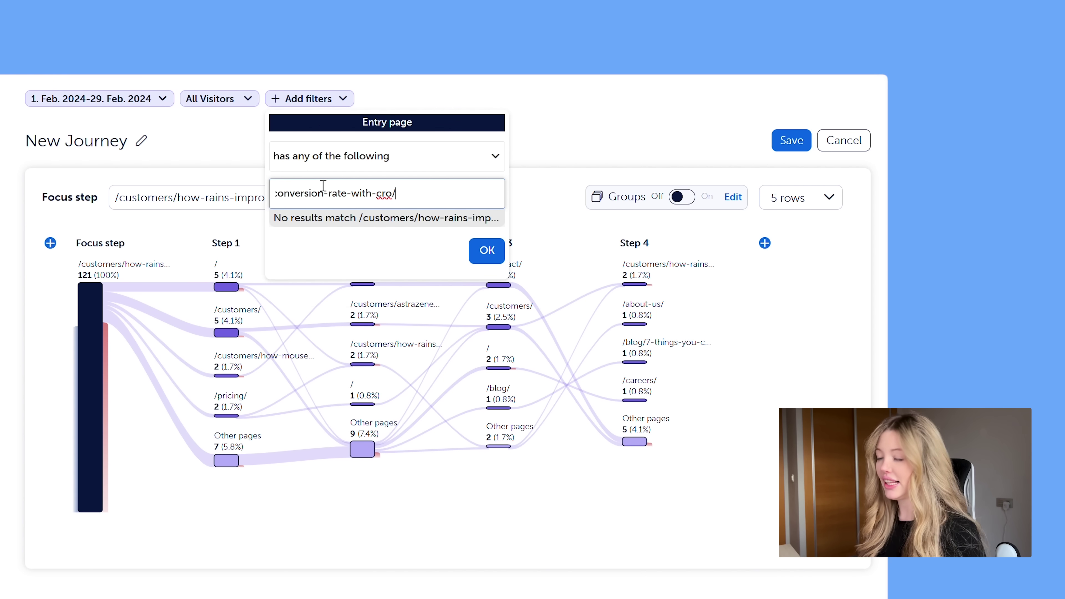
{"action": "key", "text": "BackSpace"}
{"action": "key", "text": "BackSpace"}
{"action": "key", "text": "BackSpace"}
{"action": "key", "text": "BackSpace"}
{"action": "key", "text": "BackSpace"}
{"action": "key", "text": "BackSpace"}
{"action": "key", "text": "BackSpace"}
{"action": "key", "text": "BackSpace"}
{"action": "key", "text": "BackSpace"}
{"action": "key", "text": "BackSpace"}
{"action": "key", "text": "BackSpace"}
{"action": "key", "text": "BackSpace"}
{"action": "key", "text": "BackSpace"}
{"action": "key", "text": "BackSpace"}
{"action": "key", "text": "BackSpace"}
{"action": "key", "text": "BackSpace"}
{"action": "key", "text": "BackSpace"}
{"action": "key", "text": "BackSpace"}
{"action": "key", "text": "BackSpace"}
{"action": "key", "text": "BackSpace"}
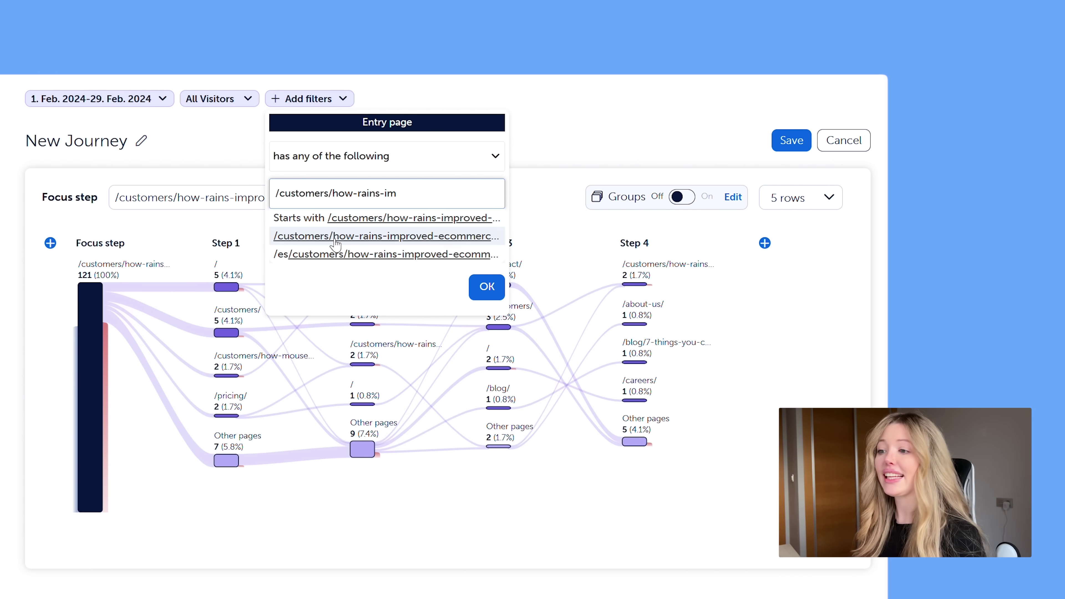
{"action": "left_click", "coordinate": [335, 236]}
{"action": "left_click", "coordinate": [485, 430]}
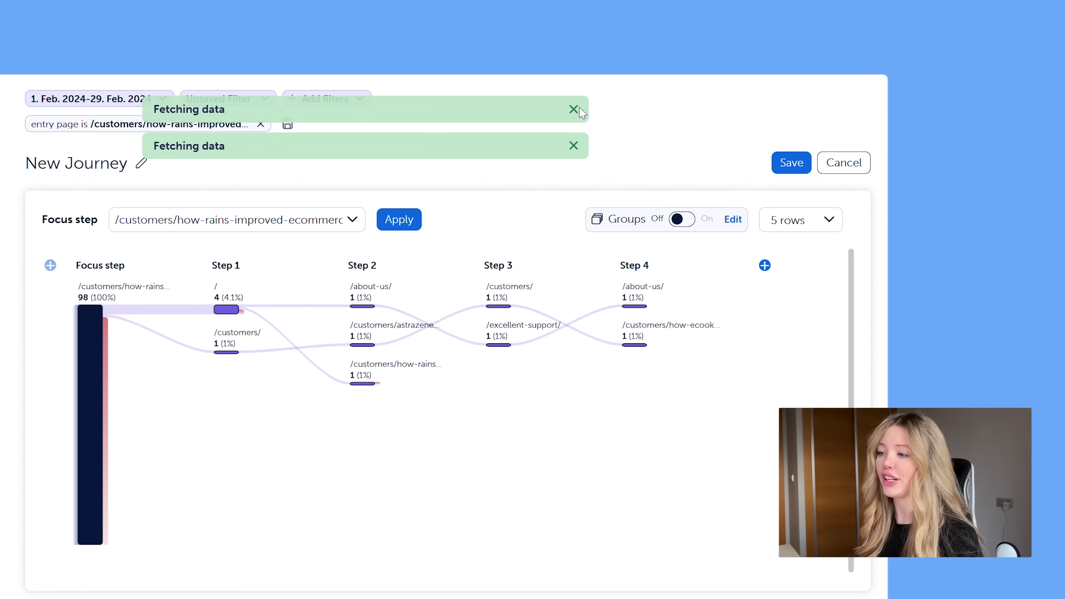
{"action": "left_click", "coordinate": [572, 113]}
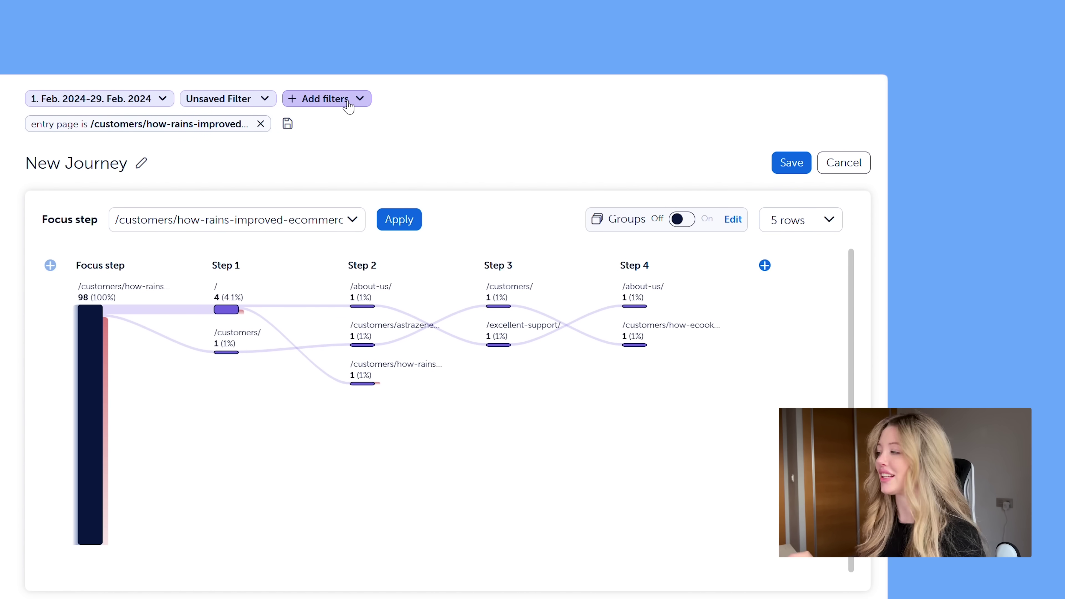
Review entries and drop-offs on the Rains case-study focus-step bar and bring up its actions menu
{"action": "mouse_move", "coordinate": [81, 357]}
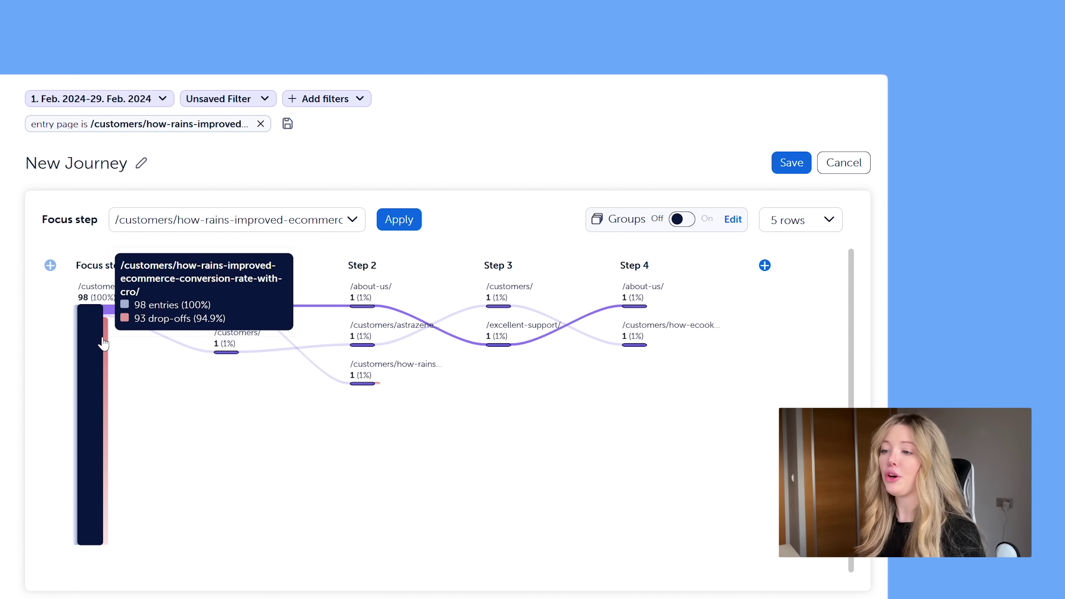
{"action": "left_click", "coordinate": [86, 355]}
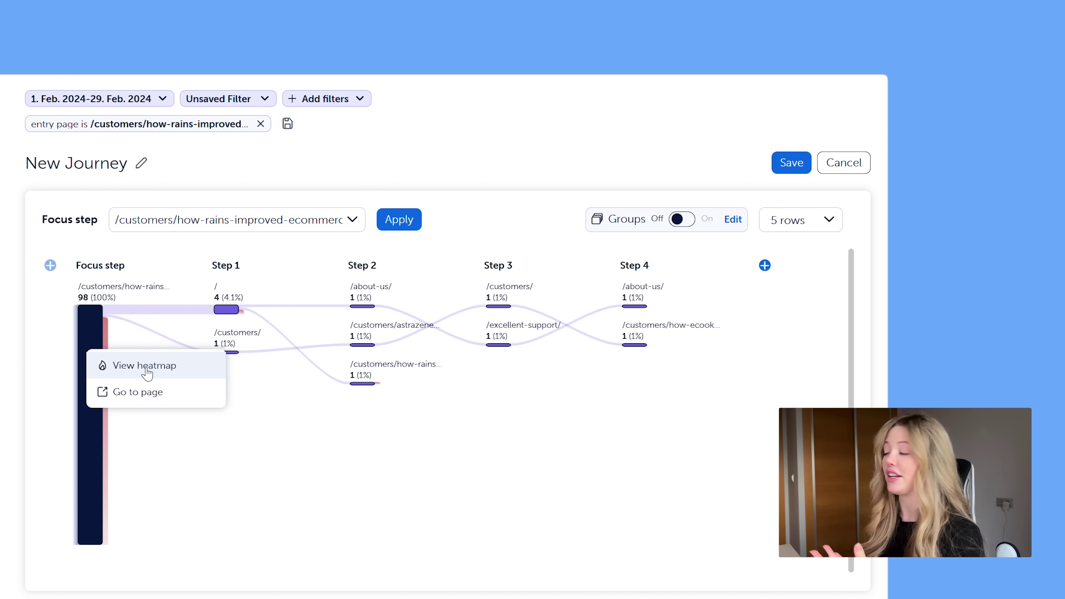
Rename the journey to 'Landing Page - Case Study' and save it
{"action": "left_click", "coordinate": [141, 163]}
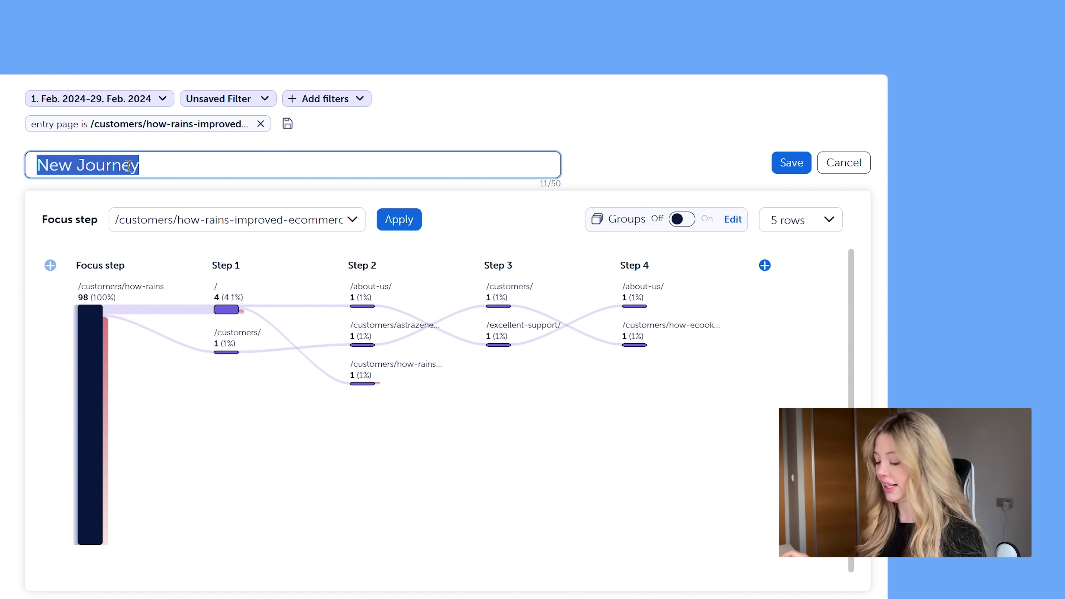
{"action": "type", "text": "Landing Page - Case Study"}
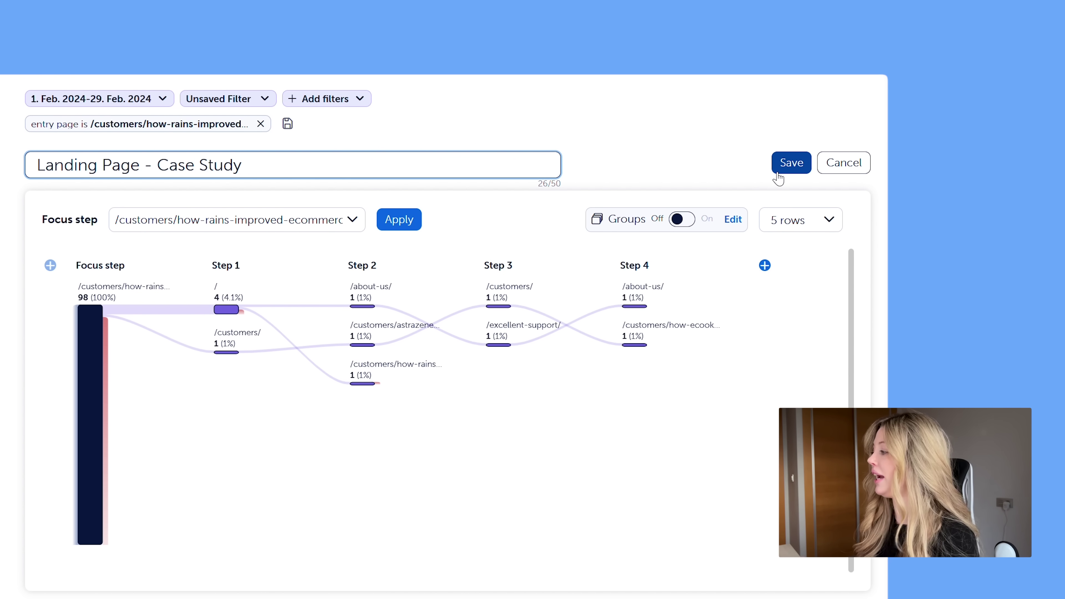
{"action": "left_click", "coordinate": [785, 166]}
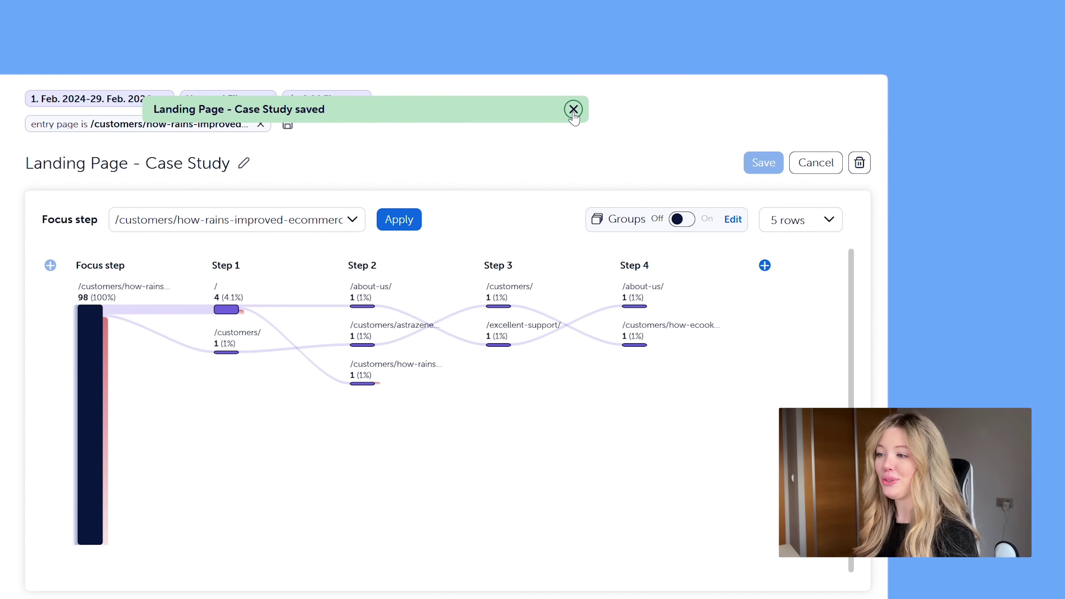
{"action": "left_click", "coordinate": [573, 109]}
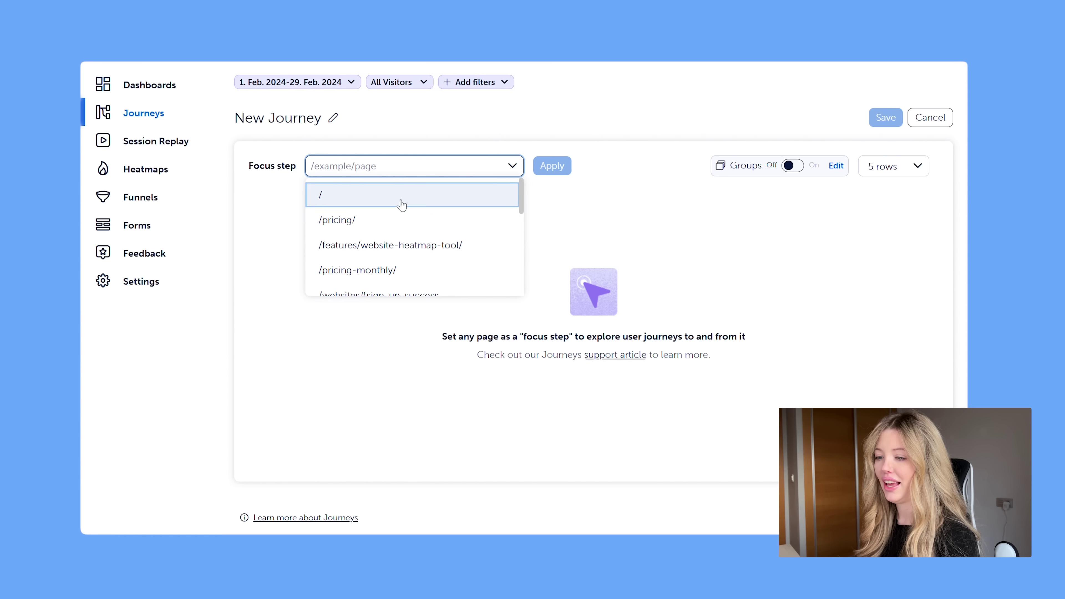
Make the homepage '/' the focus step and map its 26.7K sessions across Steps 1–4
{"action": "left_click", "coordinate": [494, 195]}
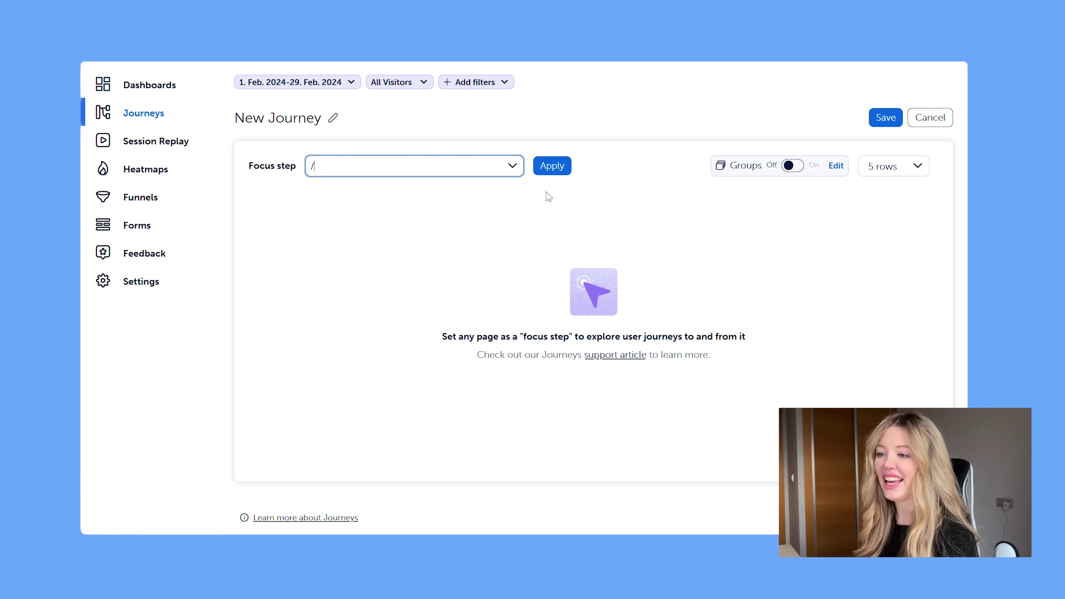
{"action": "left_click", "coordinate": [558, 171]}
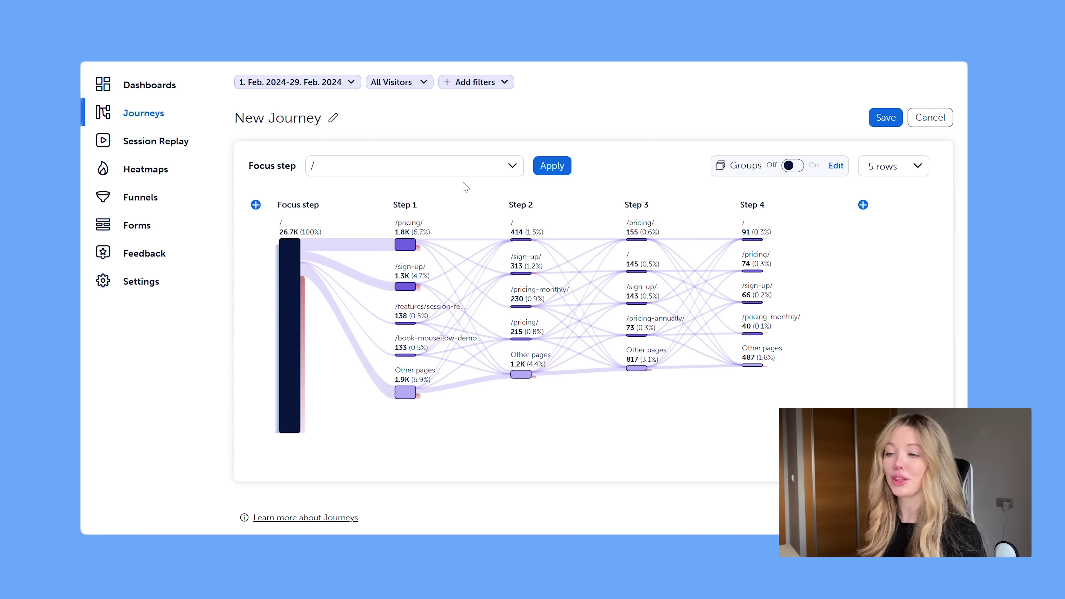
Add a click-rage Friction event filter, narrowing the homepage journey to 109 sessions
{"action": "left_click", "coordinate": [503, 82]}
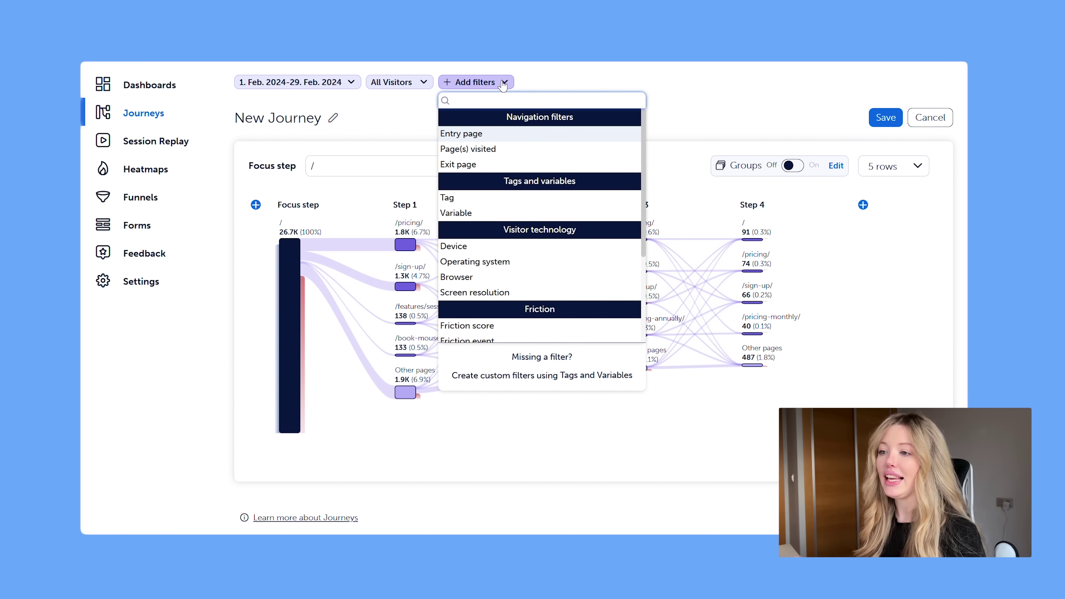
{"action": "scroll", "coordinate": [520, 218], "scroll_direction": "down", "scroll_amount": 3}
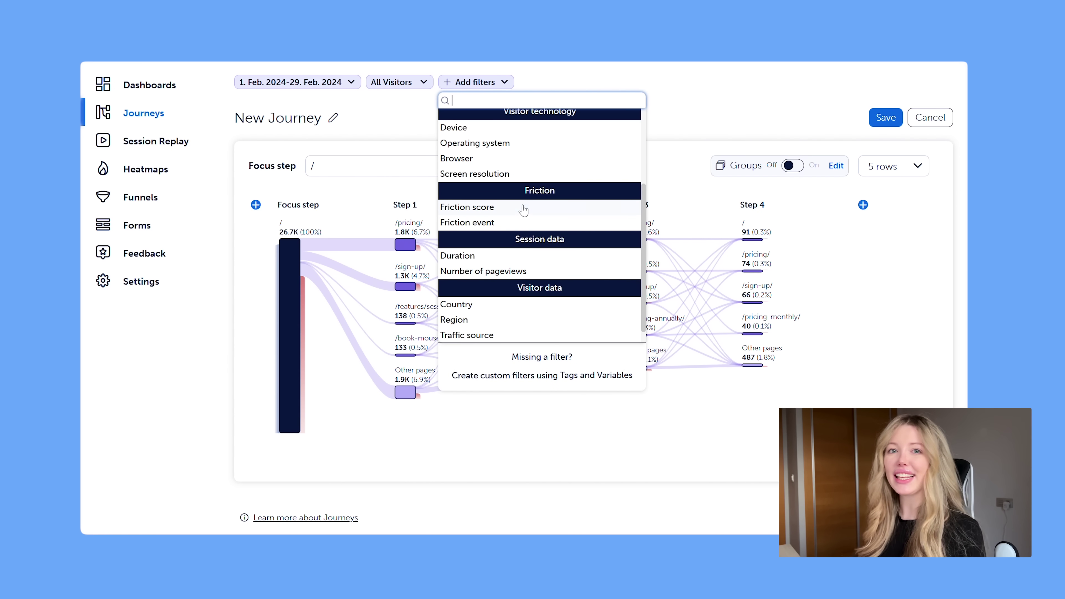
{"action": "scroll", "coordinate": [533, 256], "scroll_direction": "down", "scroll_amount": 1}
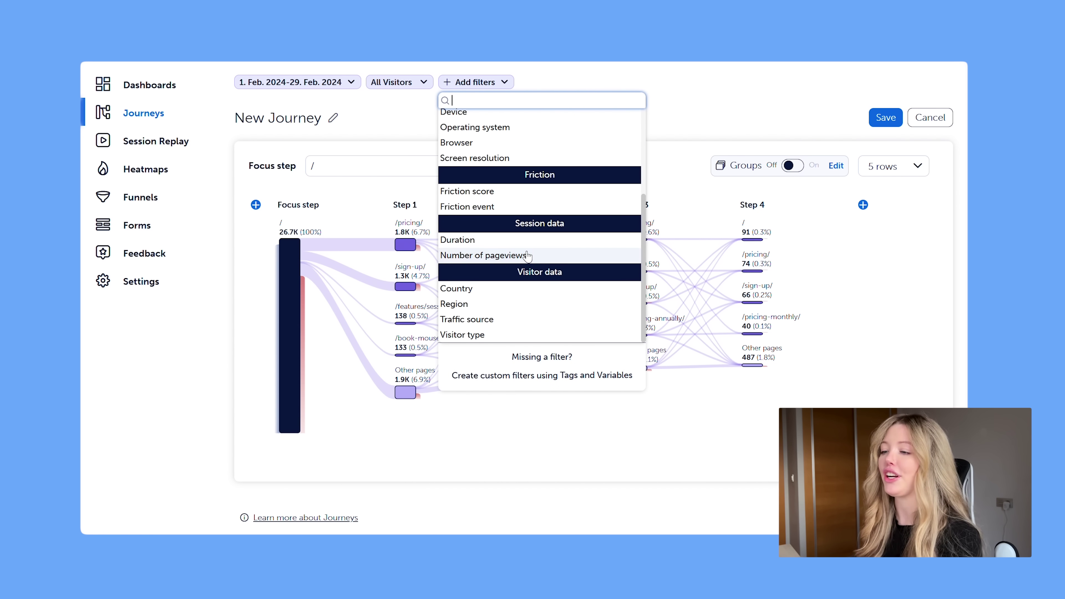
{"action": "left_click", "coordinate": [509, 207]}
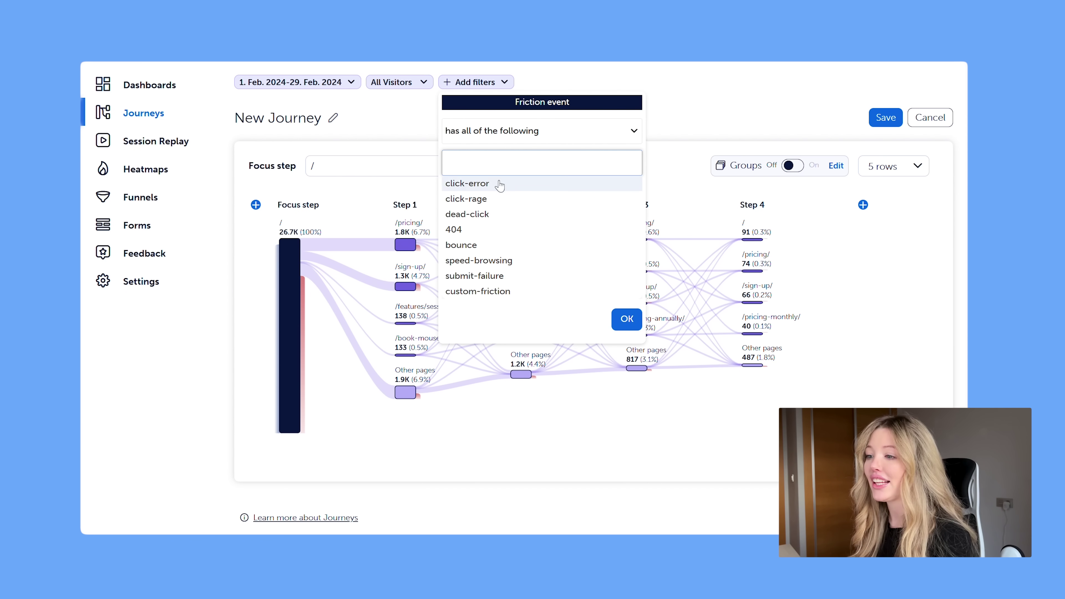
{"action": "left_click", "coordinate": [501, 205]}
{"action": "left_click", "coordinate": [621, 313]}
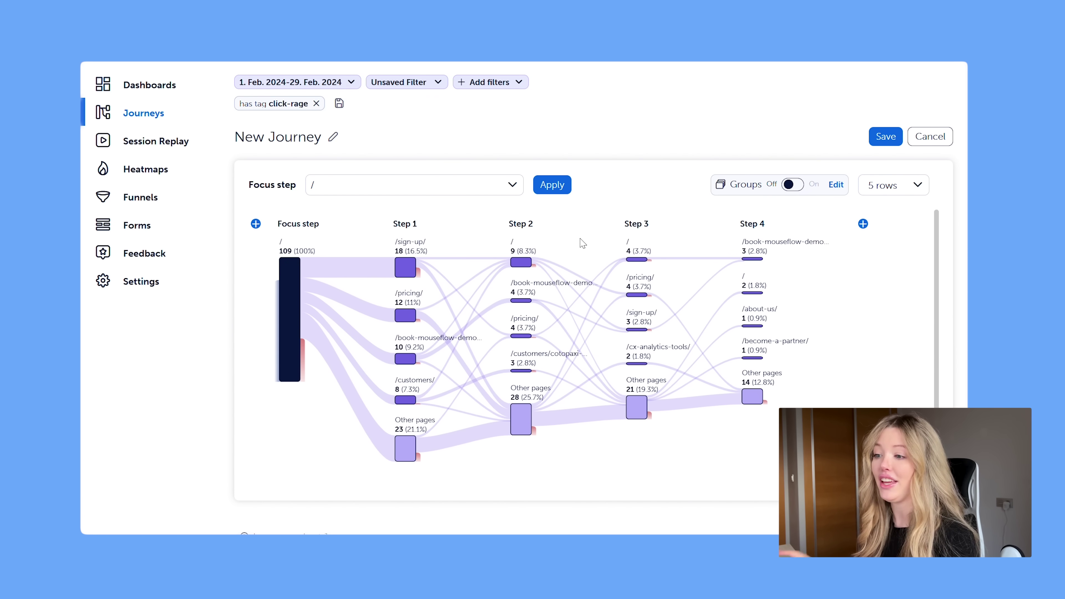
{"action": "mouse_move", "coordinate": [342, 277]}
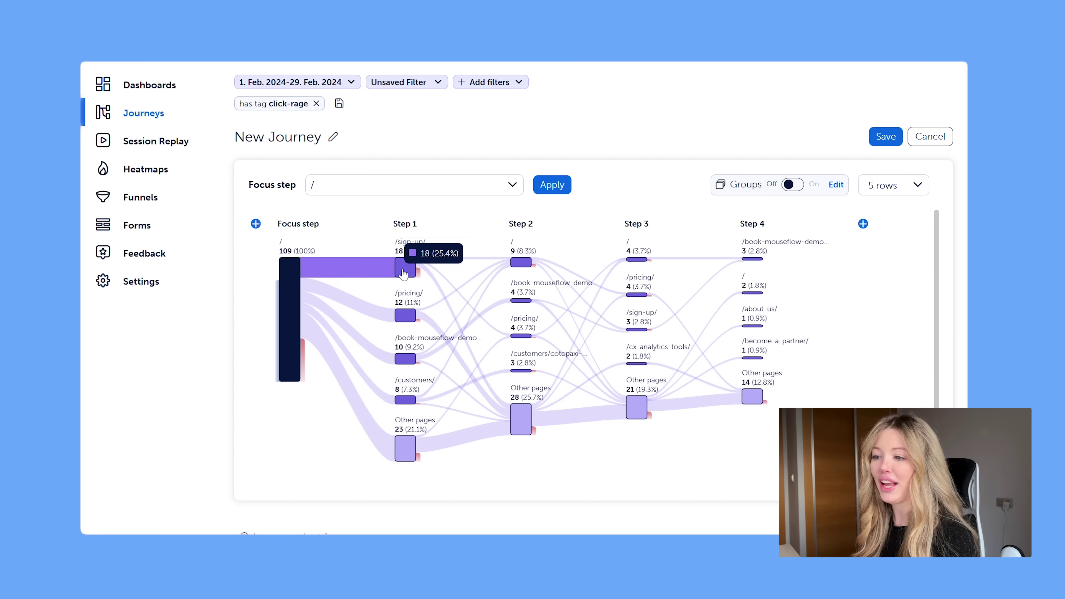
{"action": "mouse_move", "coordinate": [415, 269]}
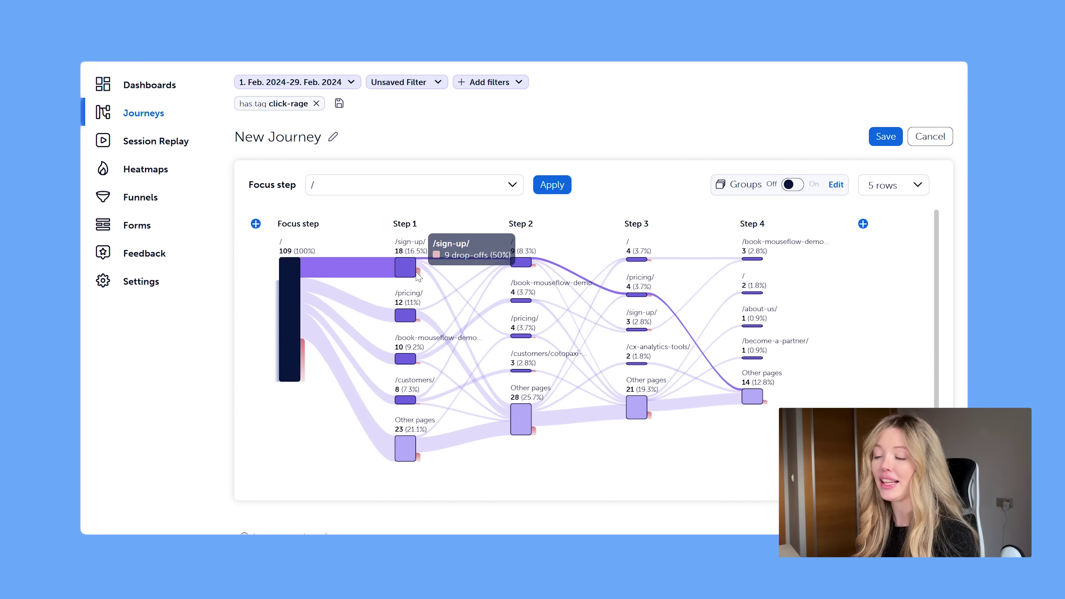
{"action": "mouse_move", "coordinate": [643, 298]}
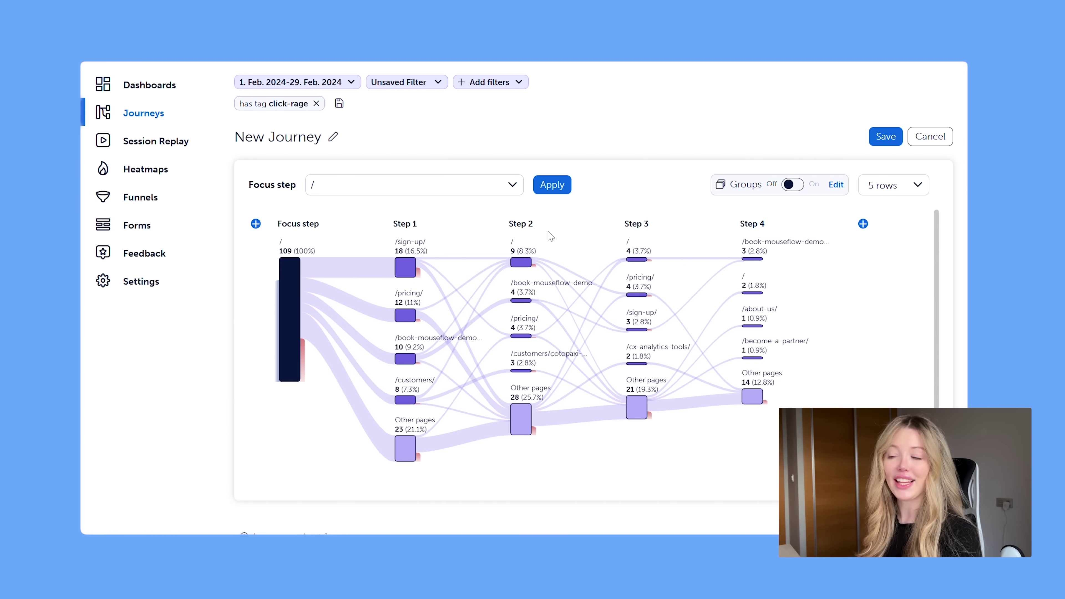
Save the click-rage homepage journey under the title 'Homepage'
{"action": "left_click", "coordinate": [885, 137]}
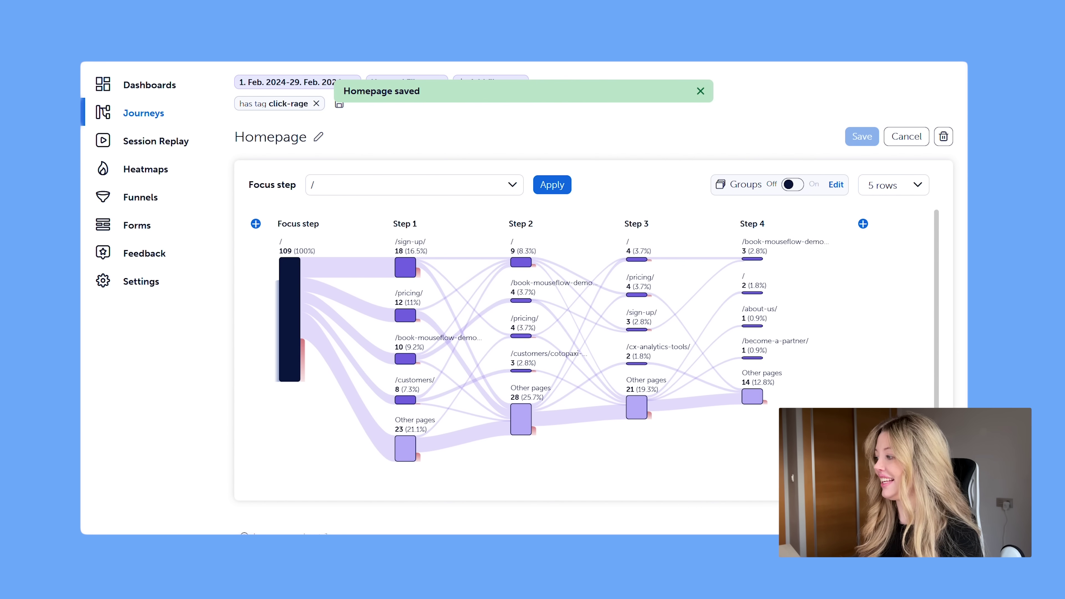